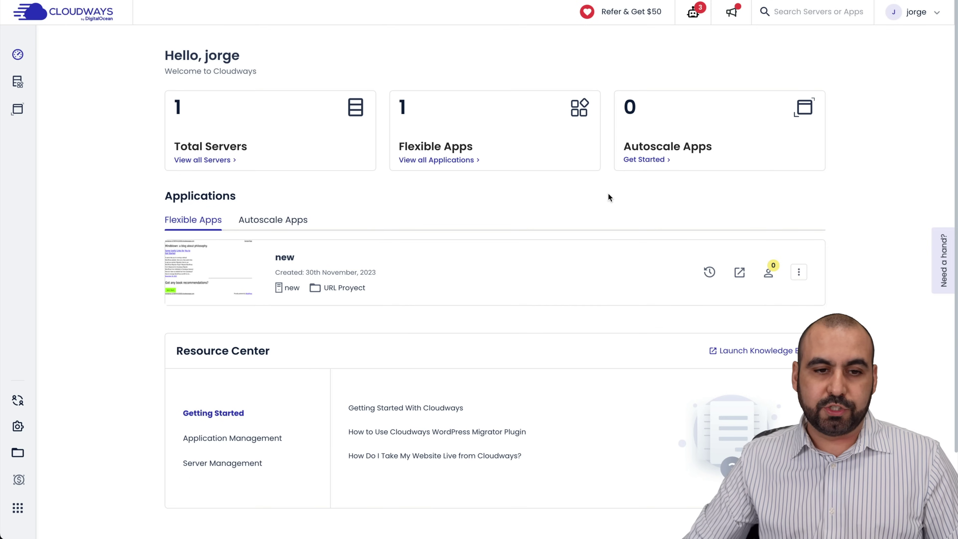
Step: Start adding a new server with WooCommerce Version 7.8.2 as the application
click(210, 160)
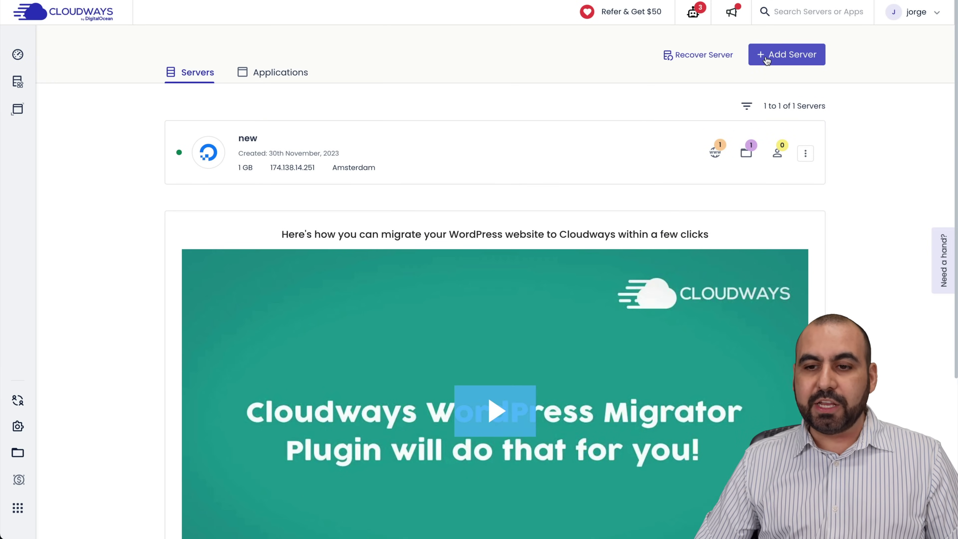
click(772, 59)
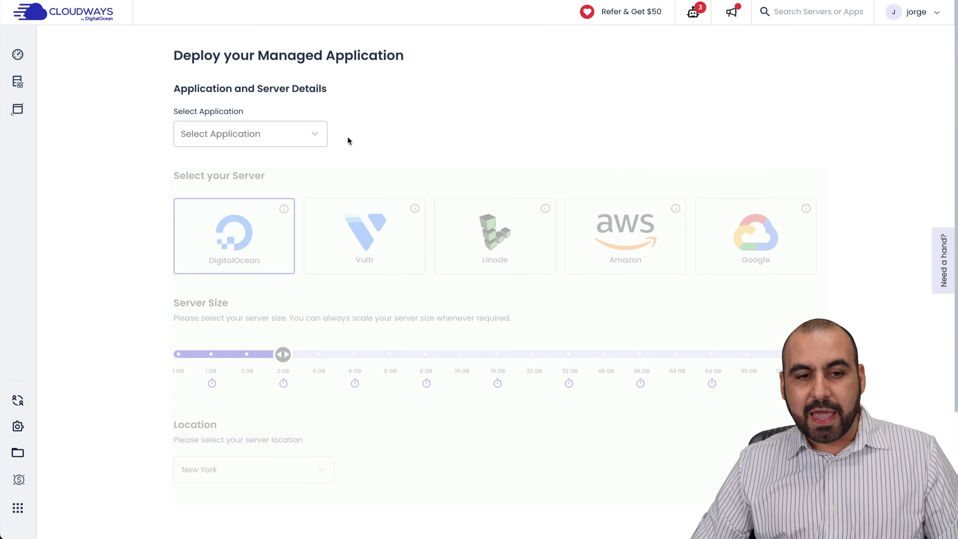
click(261, 136)
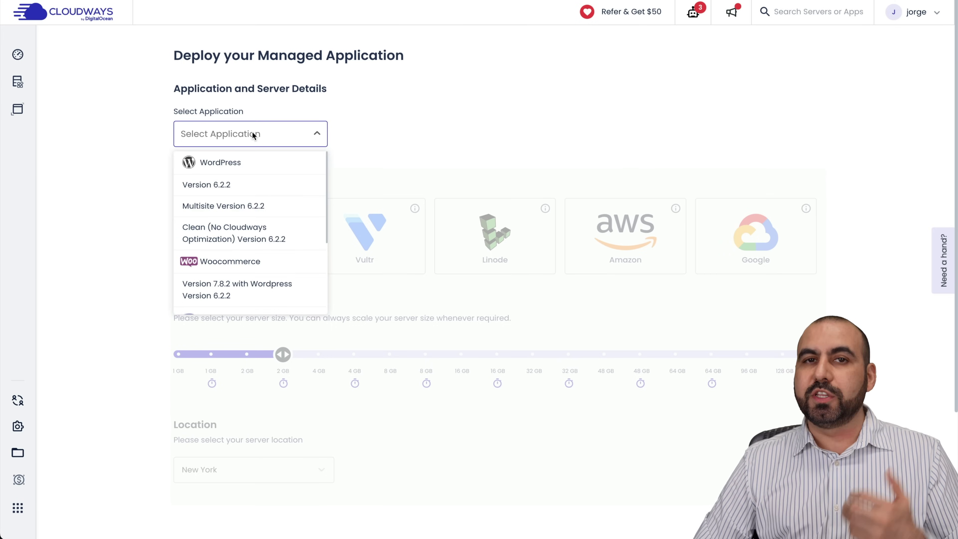
click(243, 289)
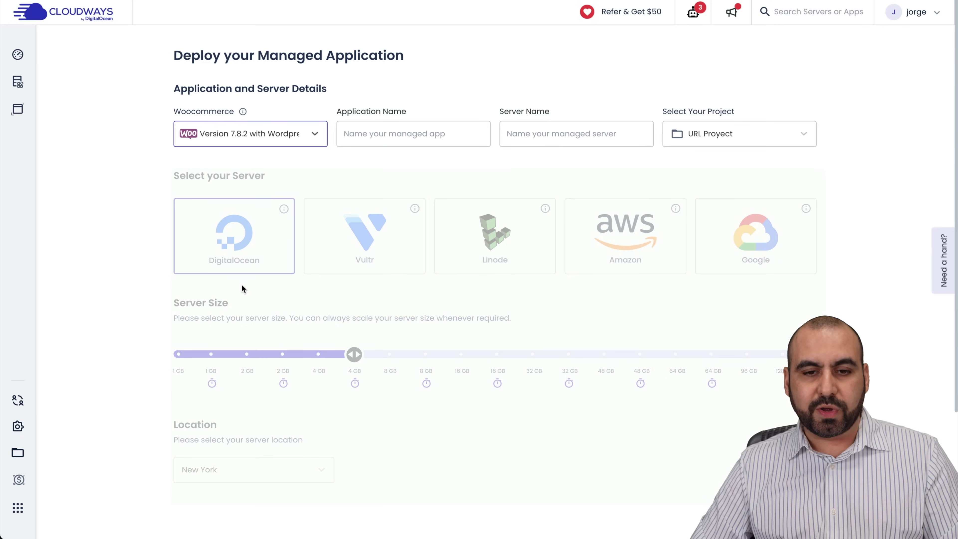
Step: Name the application 'SaaS Store' and the server 'saasstoreserver'
click(395, 140)
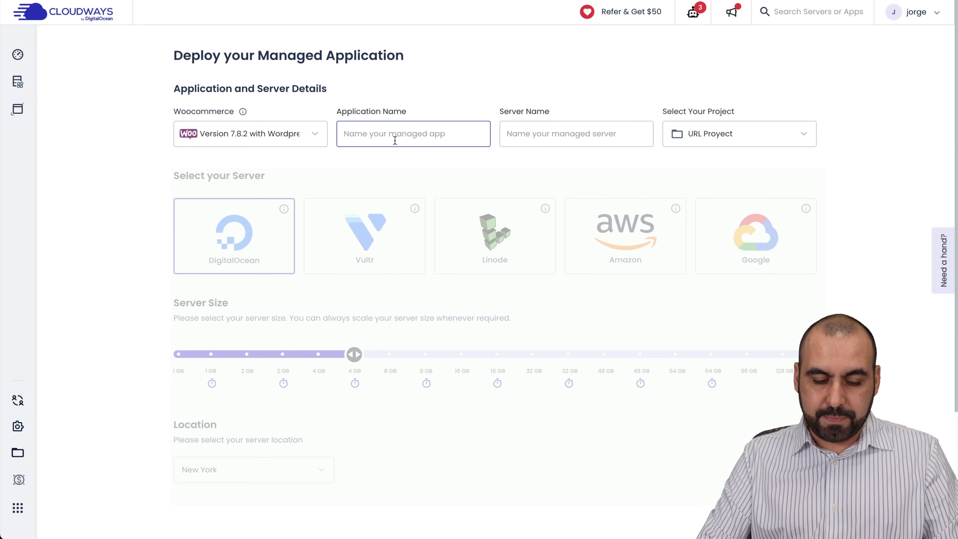
text(SaaS Store)
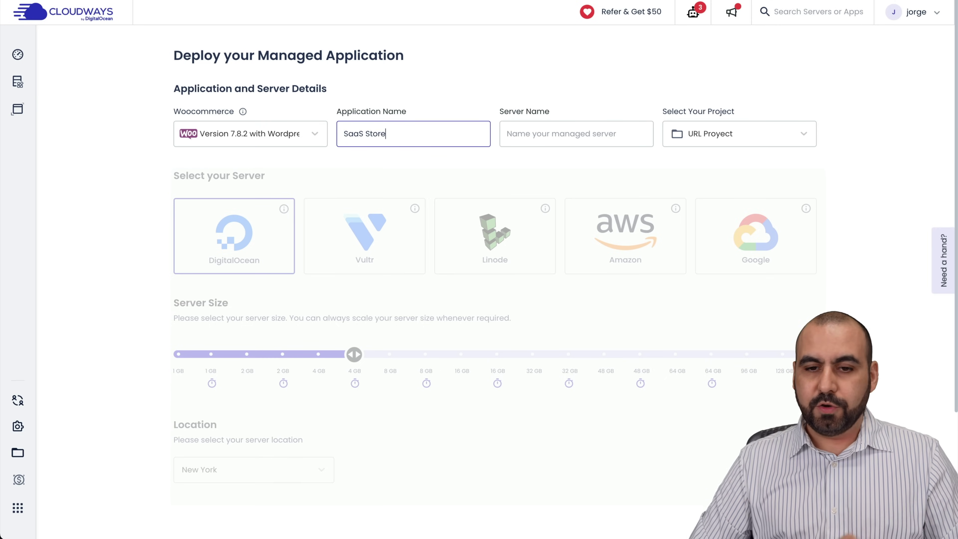
click(561, 134)
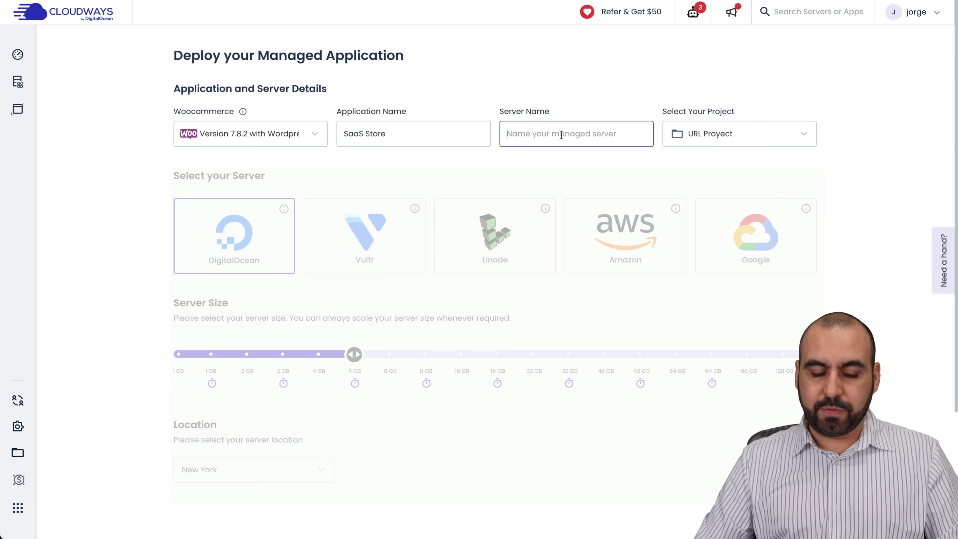
text(saasstoreserver)
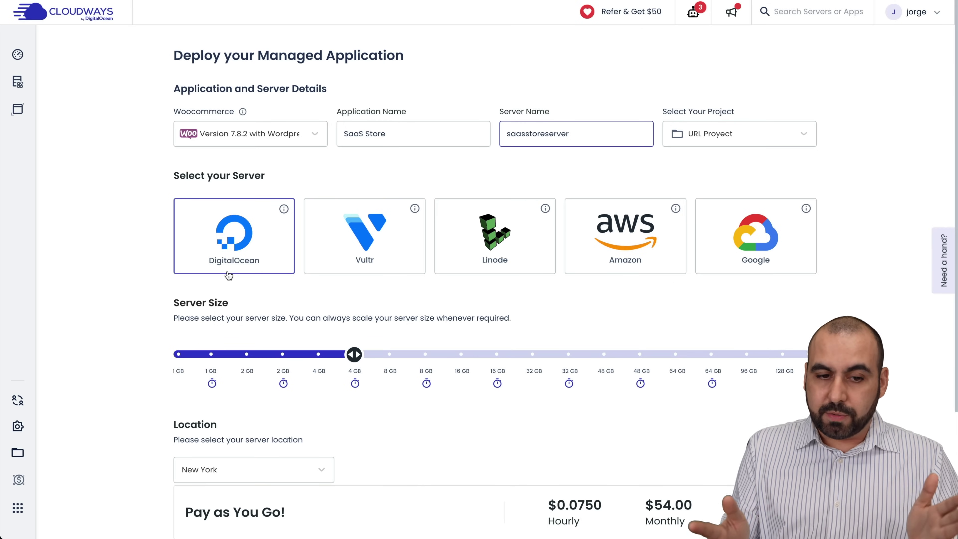
click(217, 247)
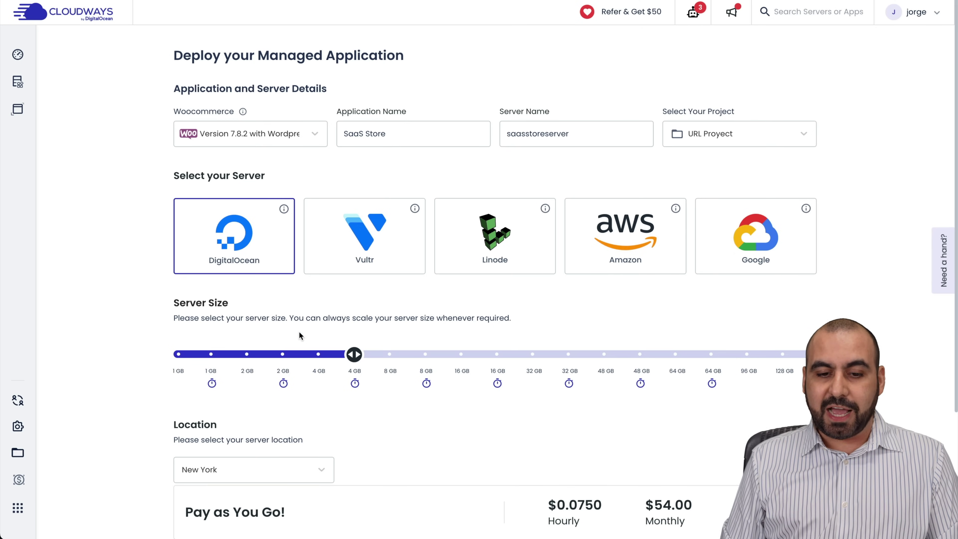
Step: Set the DigitalOcean server size slider to 8 GB, priced at $99.00 per month
scroll(323, 347, down, 3)
scroll(322, 347, up, 2)
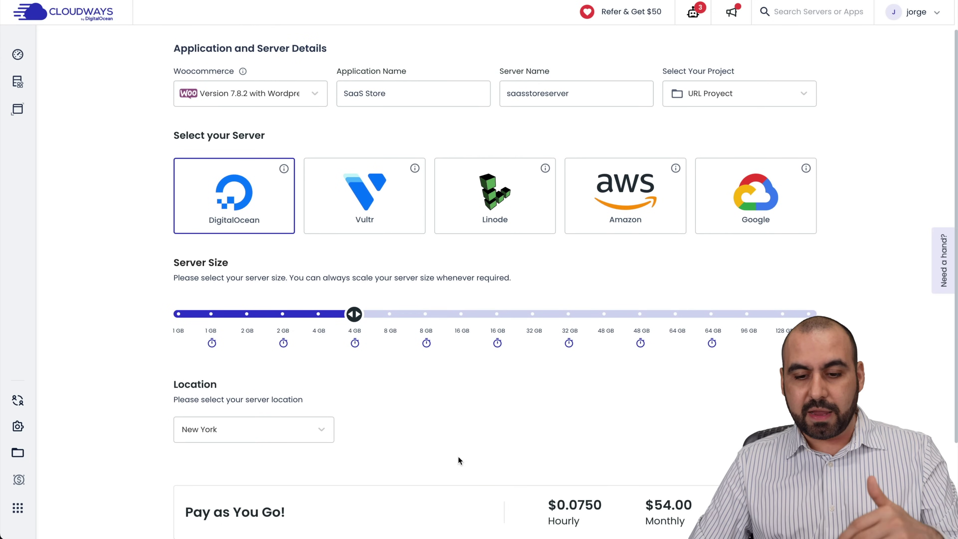
mouse_move(355, 337)
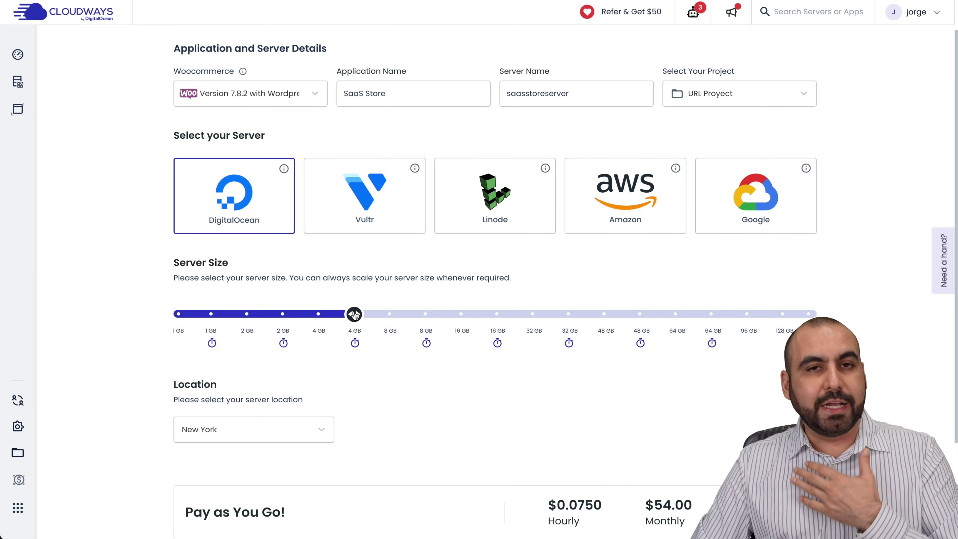
drag(354, 313, 211, 315)
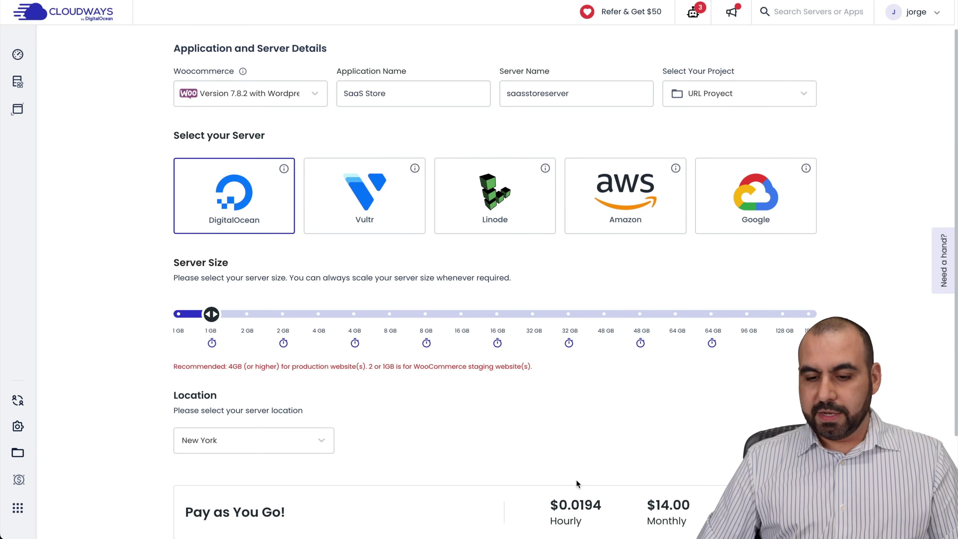
drag(212, 315, 434, 312)
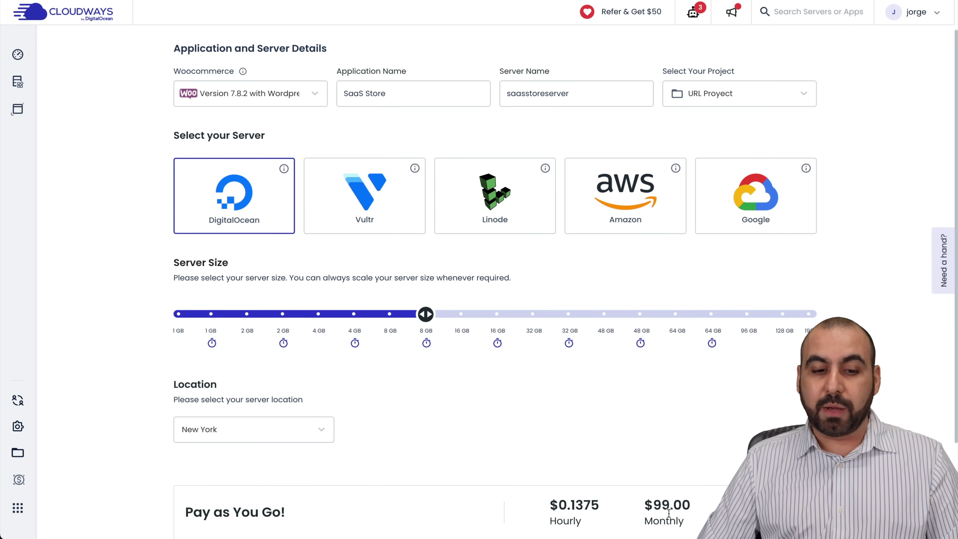
scroll(517, 462, down, 3)
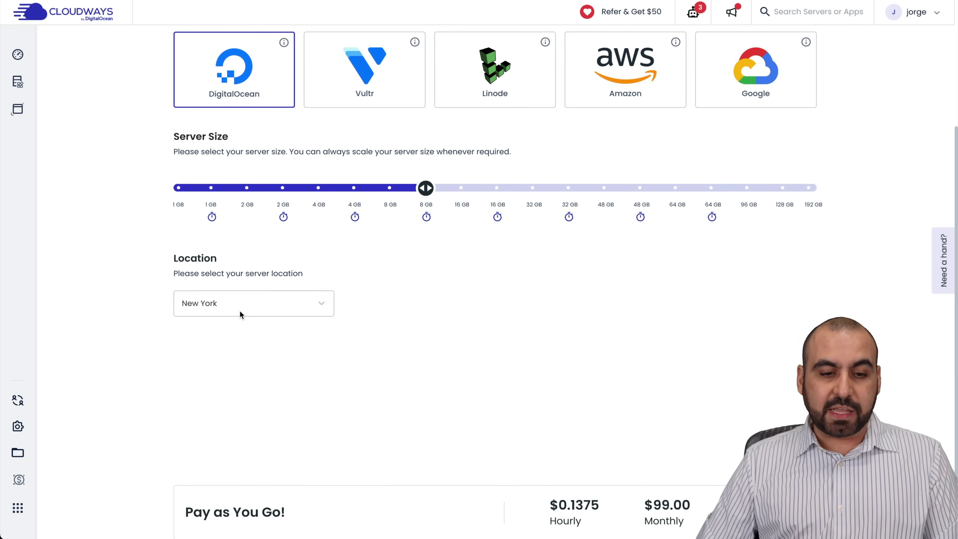
Step: Choose London as the server location and launch saasstoreserver
click(263, 303)
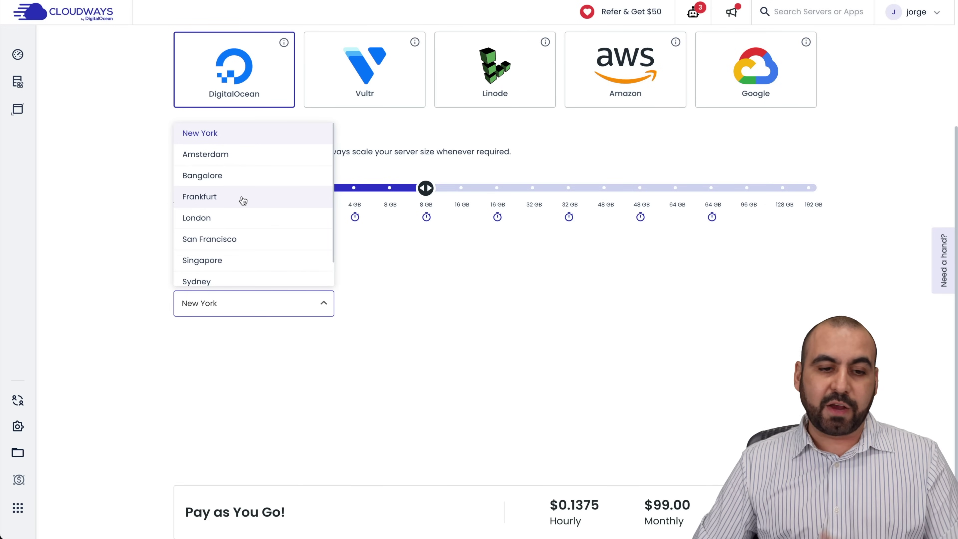
click(243, 215)
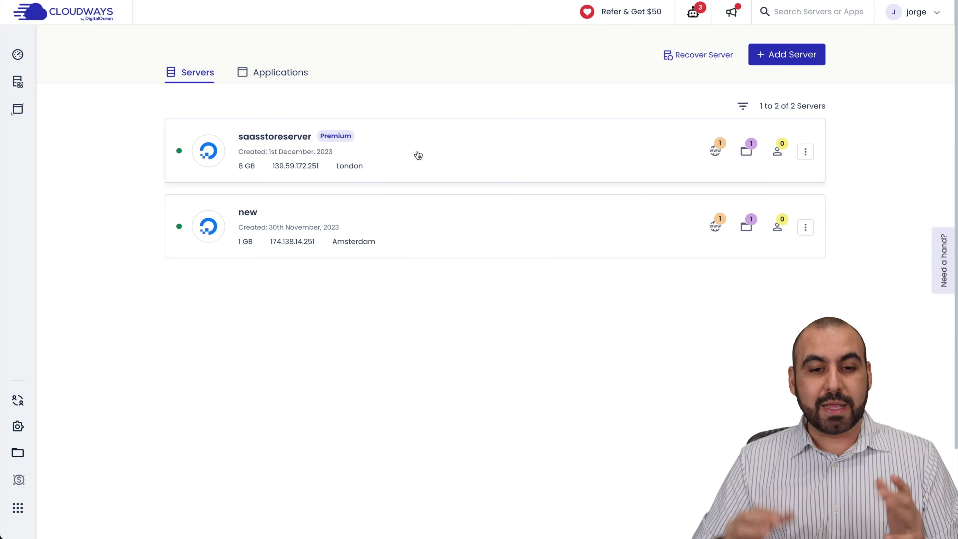
Step: Open the saasstoreserver details page showing its master credentials and public IP
click(390, 146)
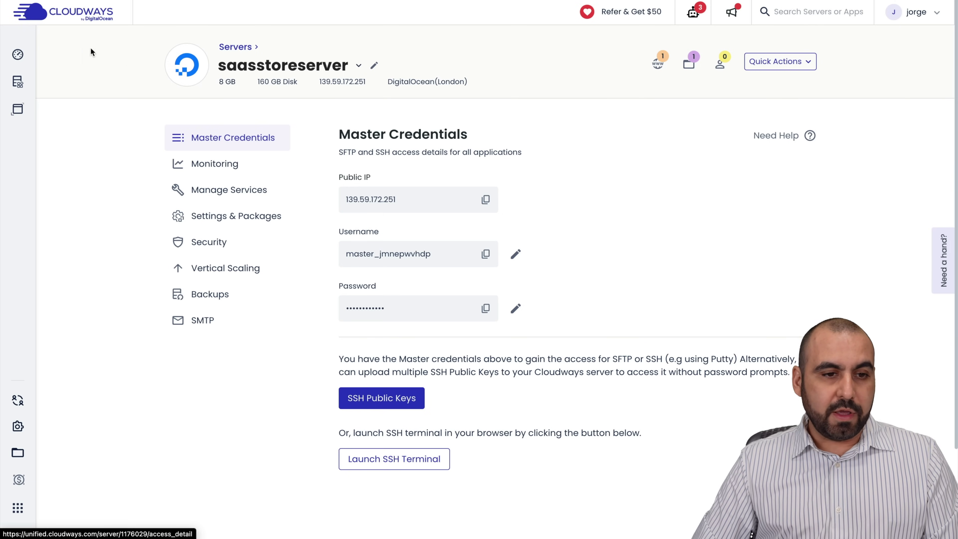
mouse_move(24, 56)
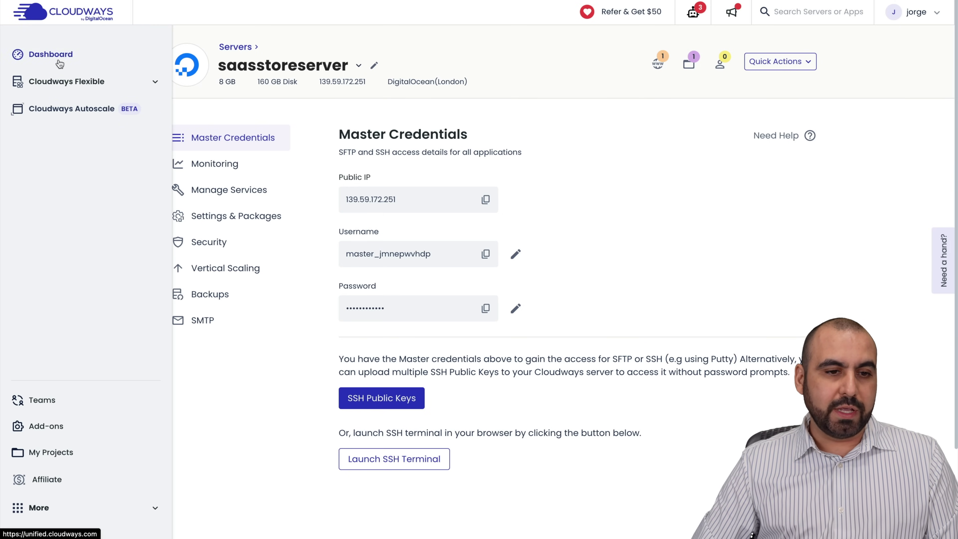
click(107, 84)
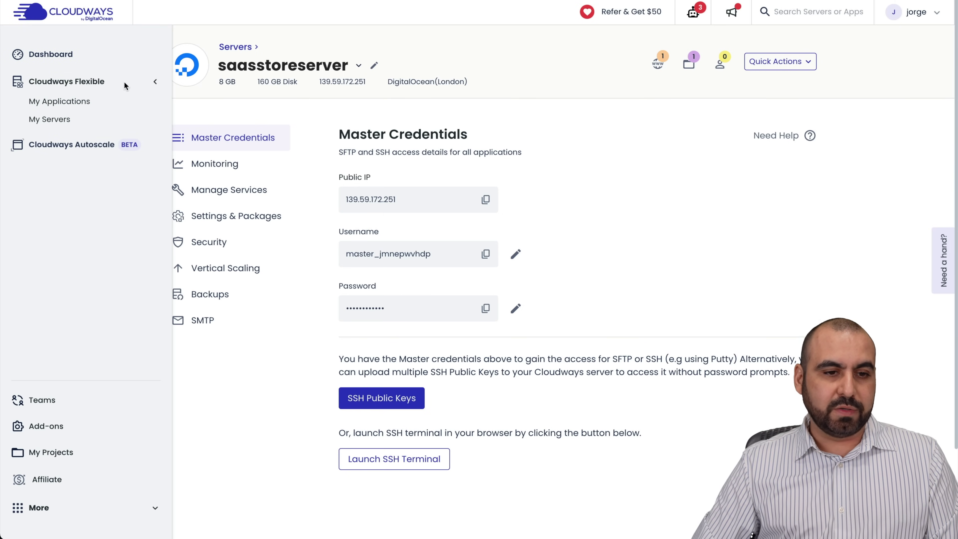
Step: Open SaaS Store from My Applications, check its live storefront, then open Domain Management
click(62, 101)
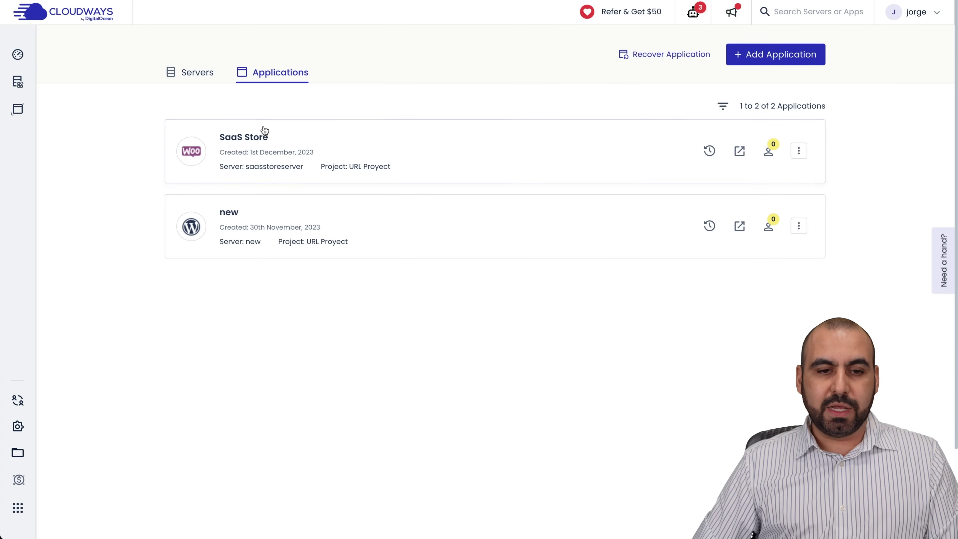
click(259, 149)
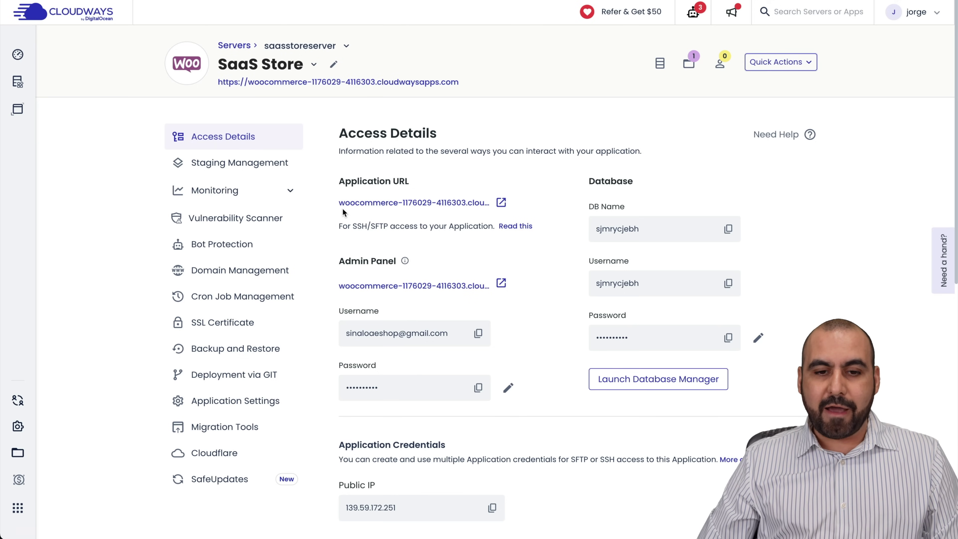
click(501, 203)
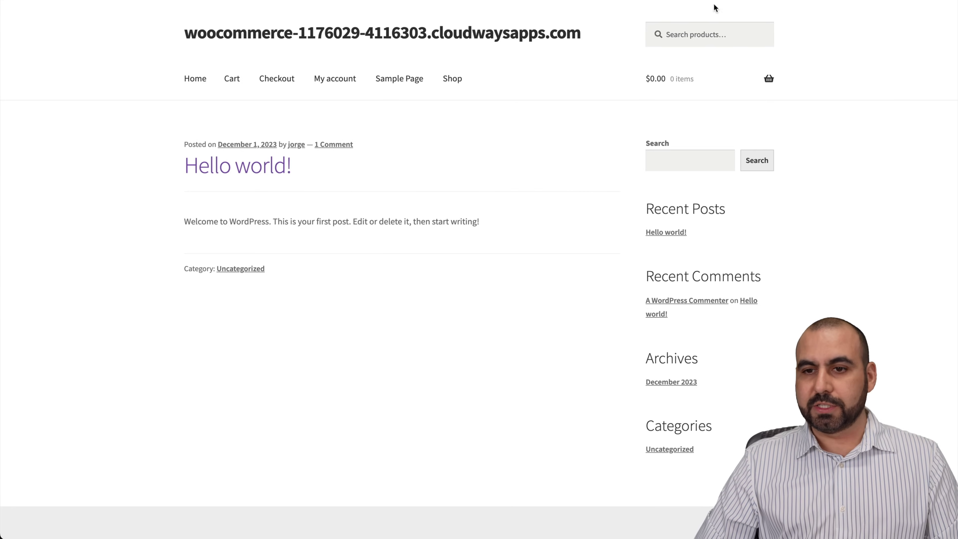
key(ctrl+w)
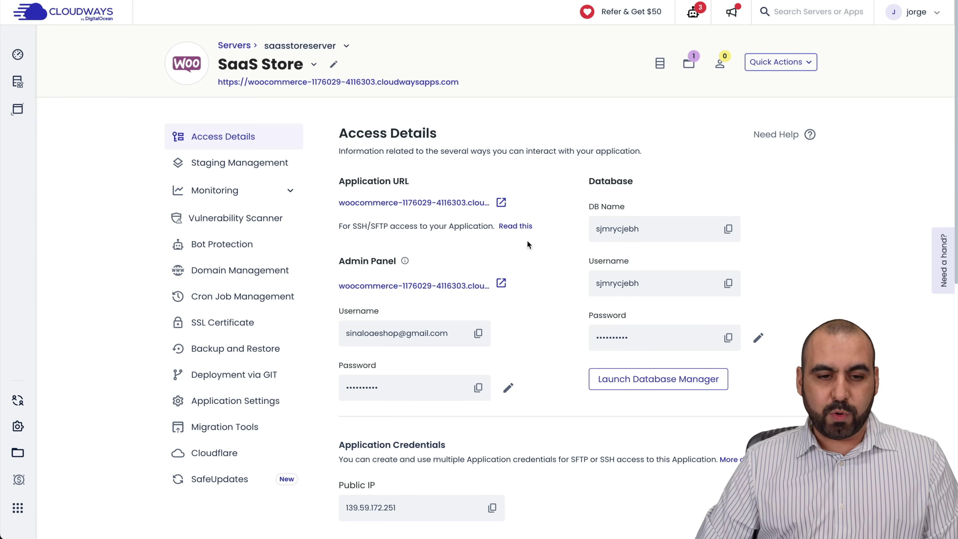
click(243, 271)
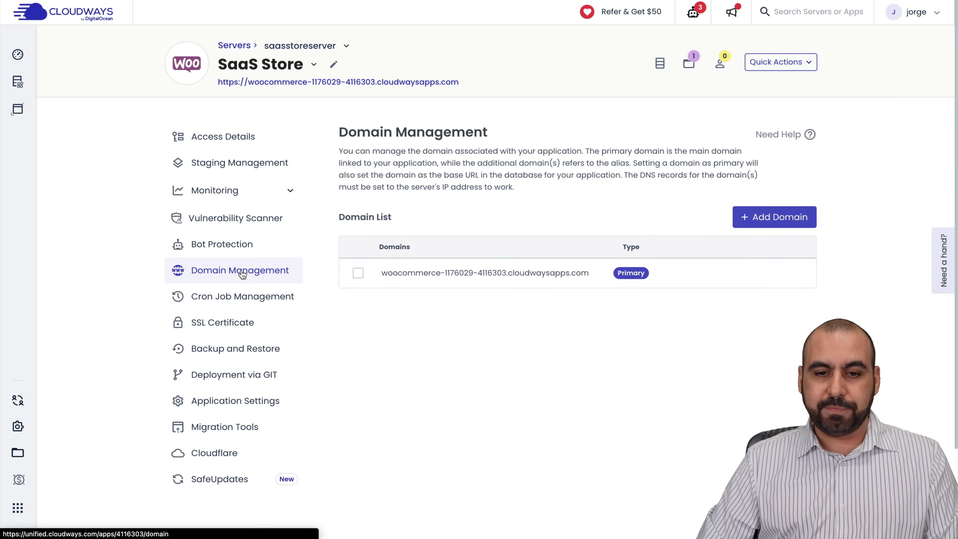
Step: Begin adding a new domain to the SaaS Store app
click(773, 218)
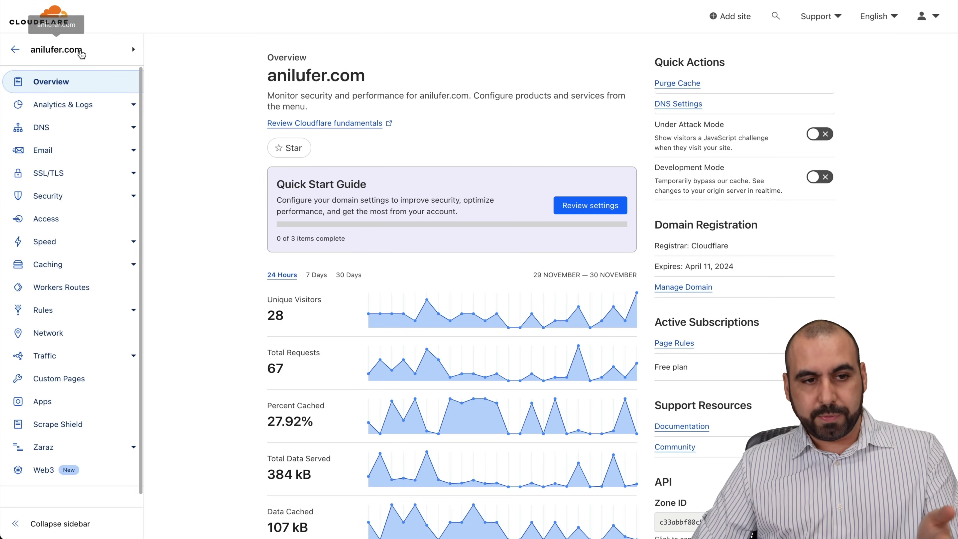
Step: In Cloudflare's anilufer.com DNS records, start an A record named cloudways set to DNS only
click(47, 127)
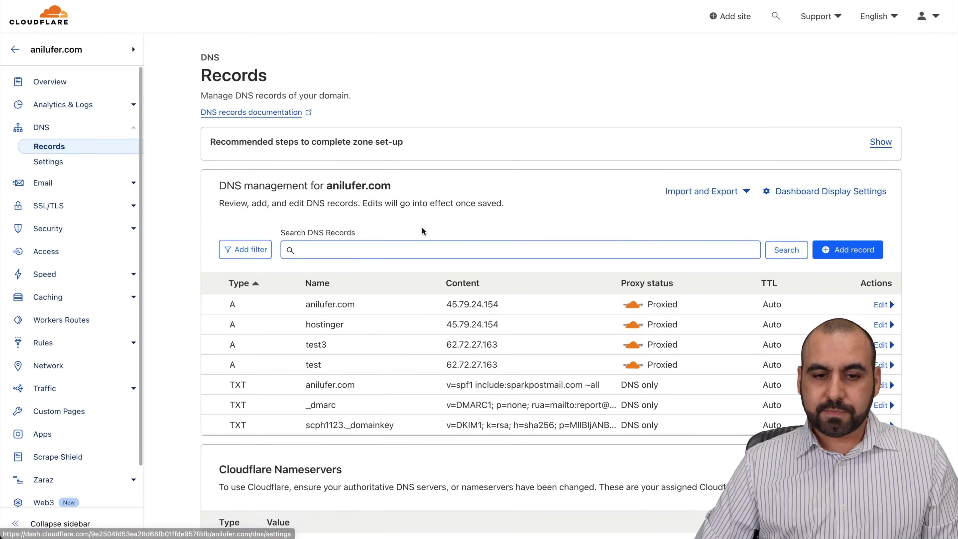
click(826, 245)
click(358, 320)
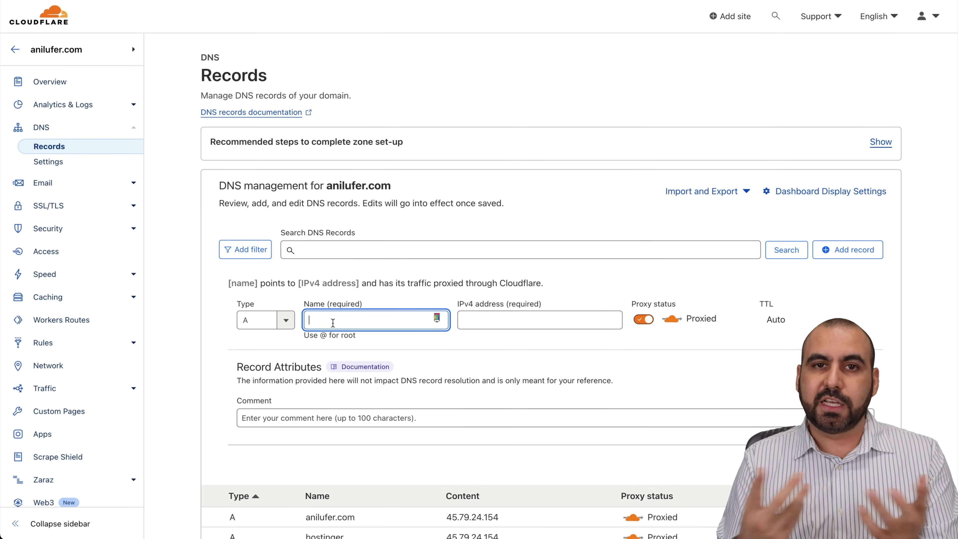
text(cloudways)
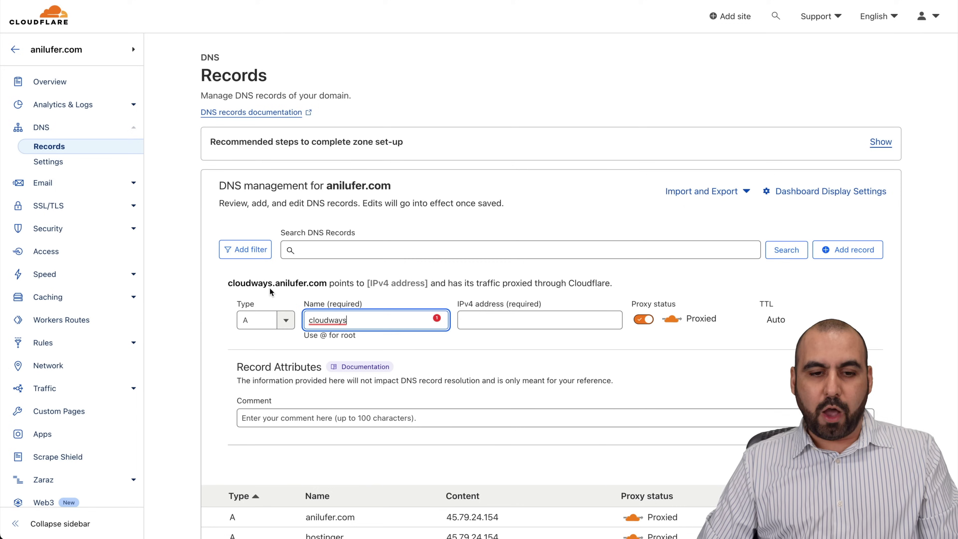
click(511, 317)
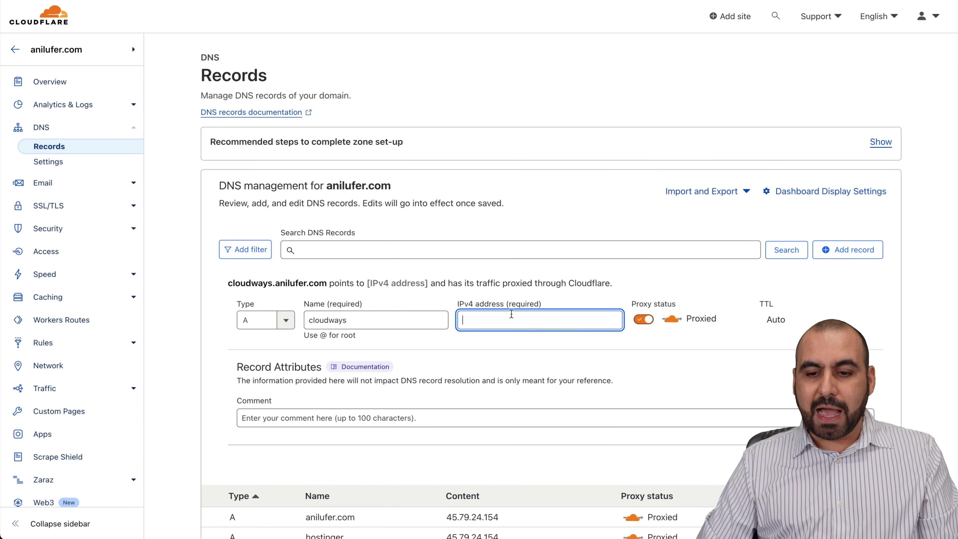
click(643, 320)
click(490, 321)
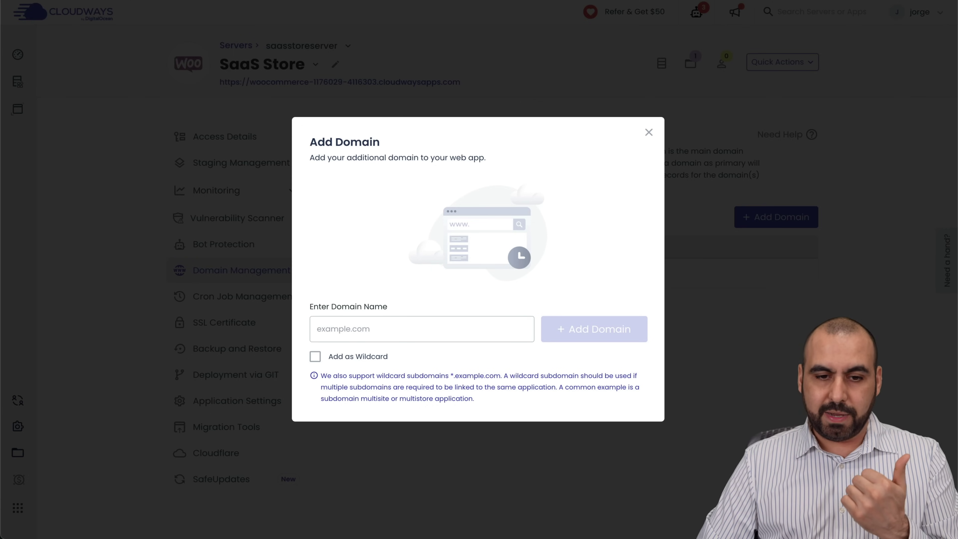
Step: Copy the server's public IP from its Master Credentials page
click(649, 132)
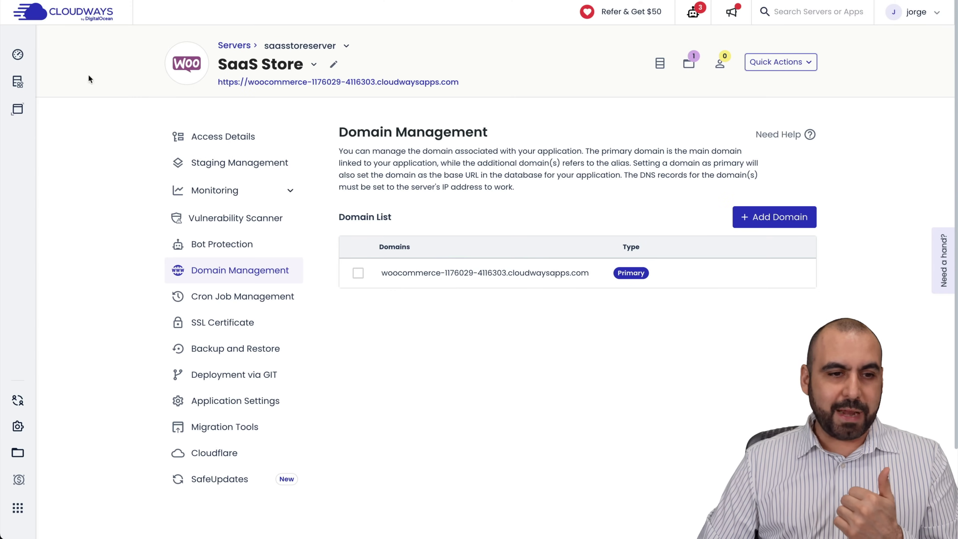
click(300, 46)
double_click(343, 82)
key(ctrl+c)
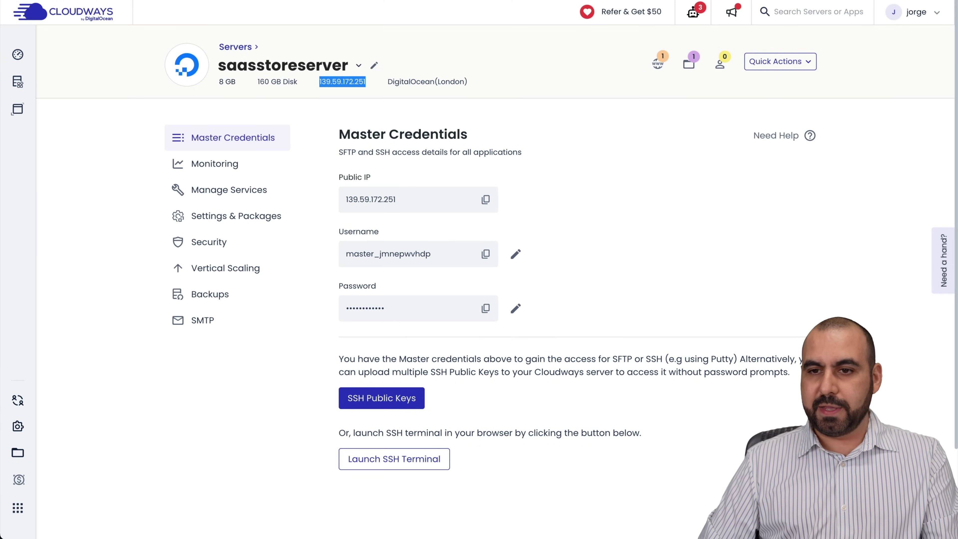
key(alt+Left)
Step: Add cloudways.anilufer.com as an alias domain and paste the IP into Cloudflare's record
click(737, 219)
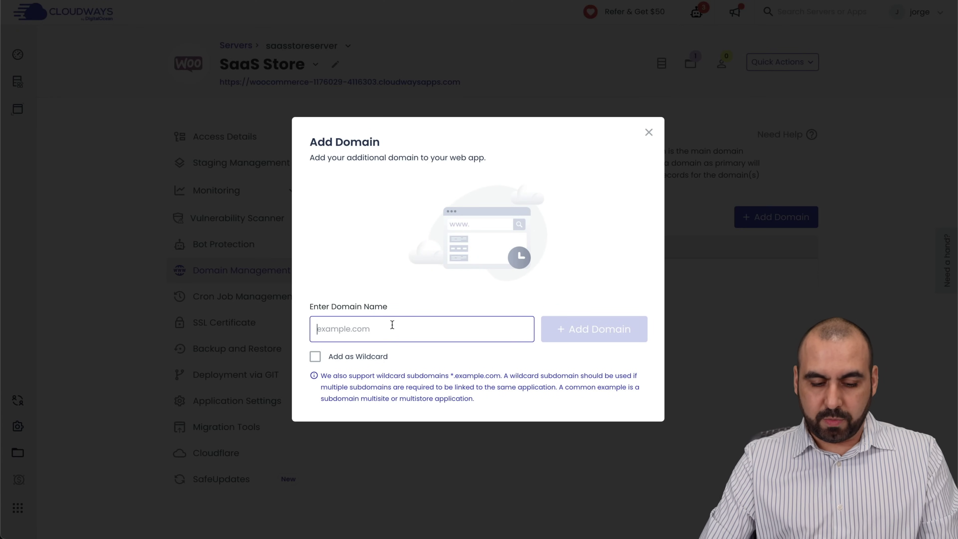
text(cloudways.ani)
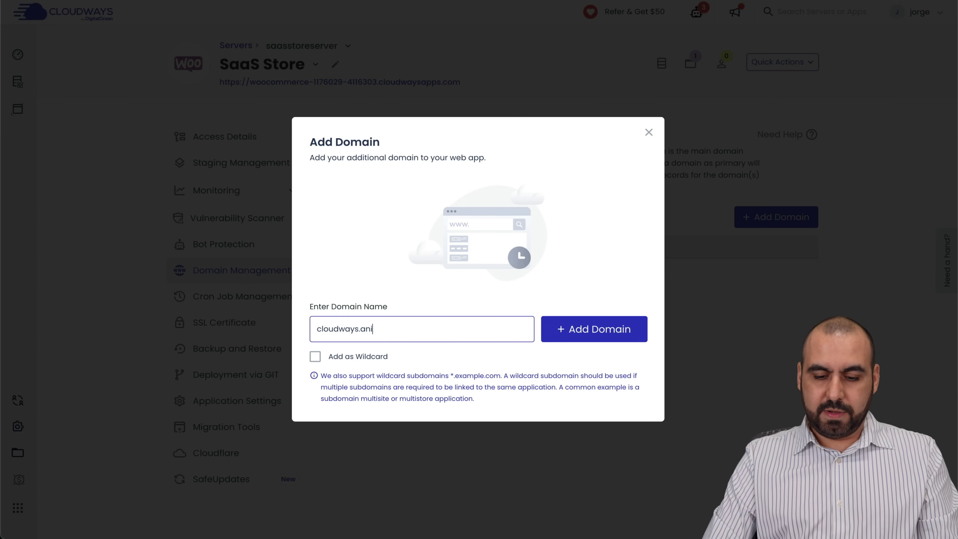
text(lufe.com)
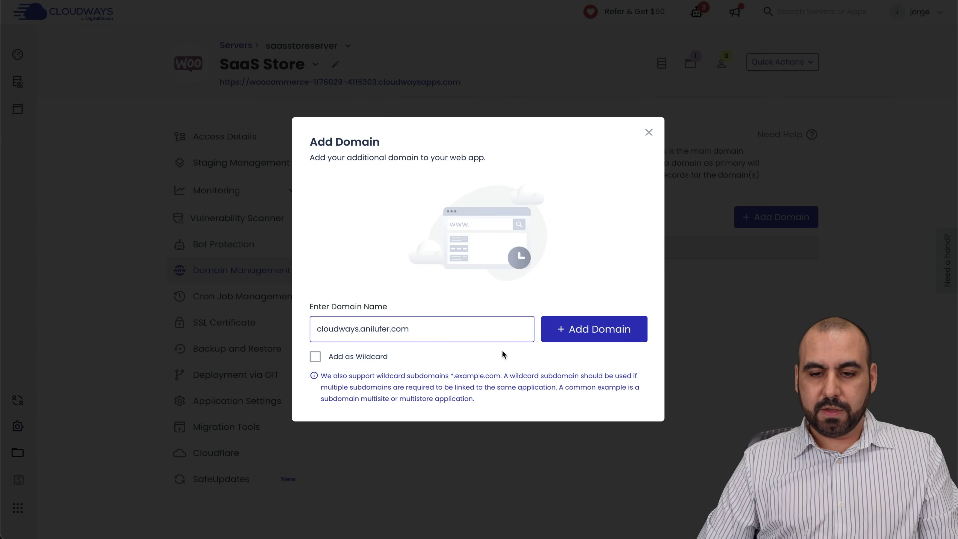
click(555, 337)
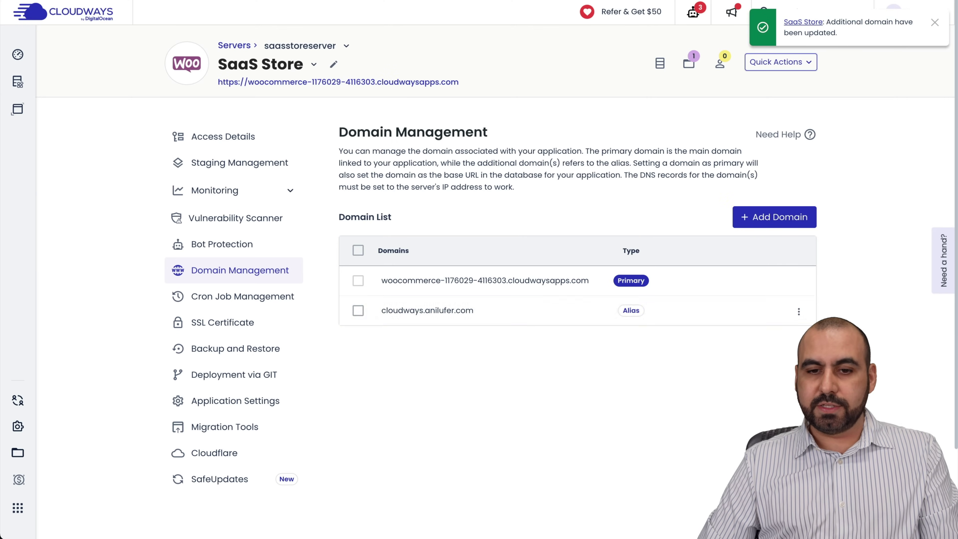
key(alt+Tab)
key(ctrl+v)
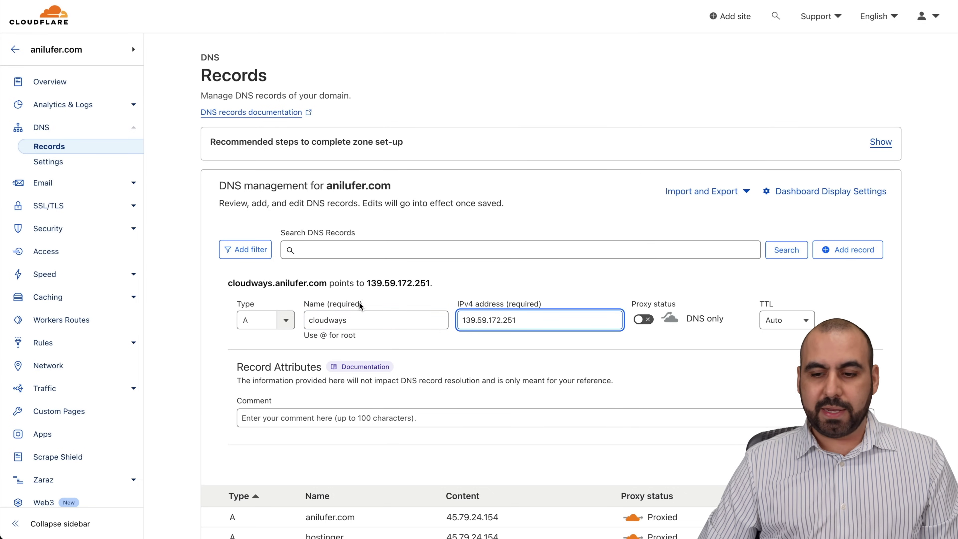
Step: Save the cloudways A record pointing to 139.59.172.251
key(Return)
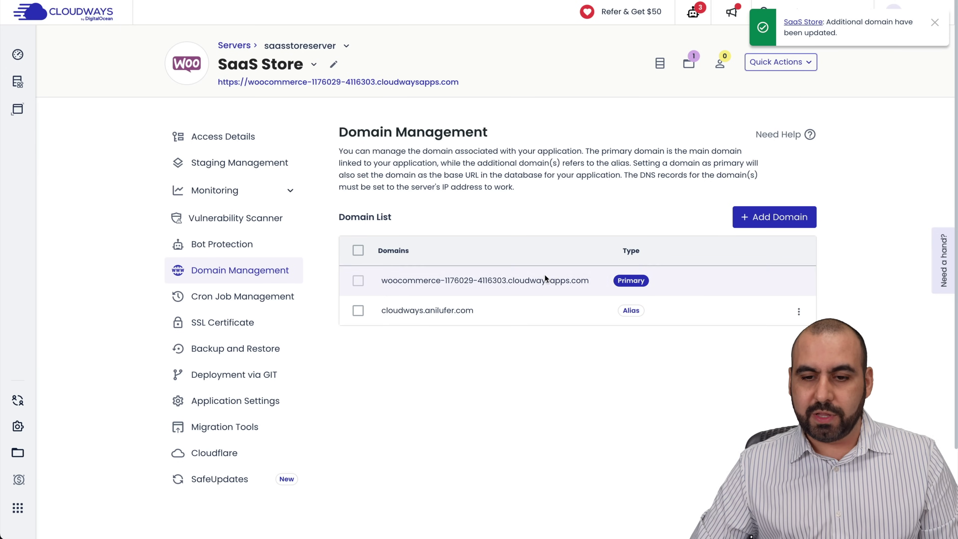
Step: Make cloudways.anilufer.com the primary domain and open that site in a new tab
click(798, 312)
click(774, 273)
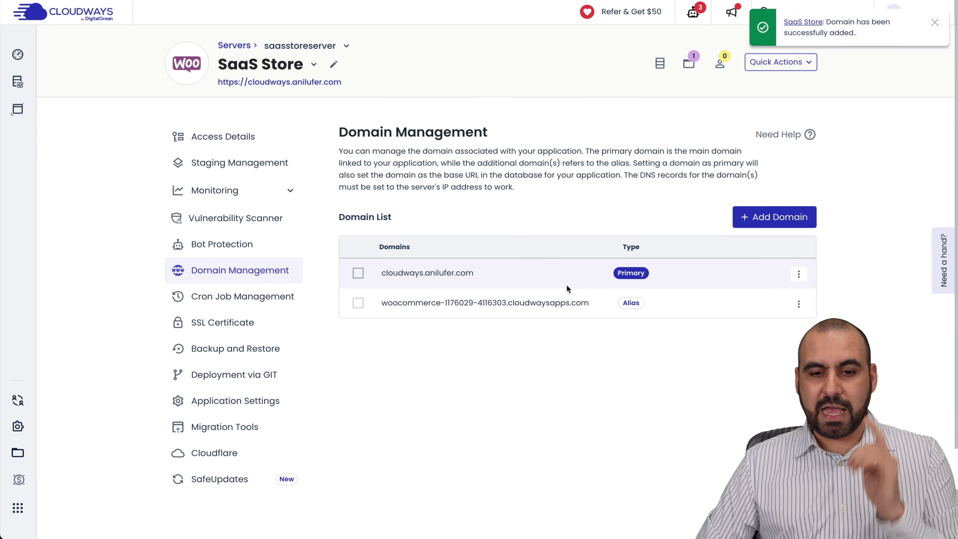
triple_click(440, 273)
key(super+c)
right_click(440, 272)
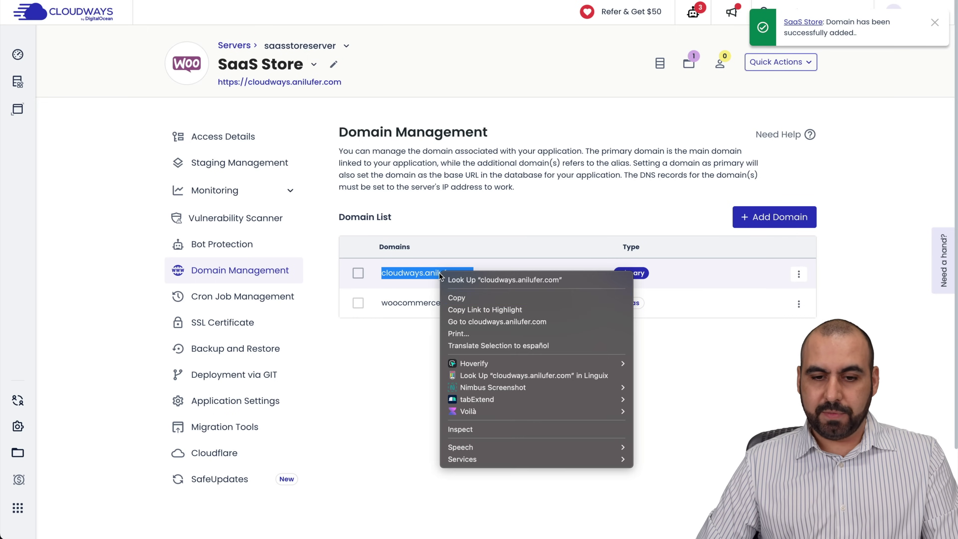
click(505, 321)
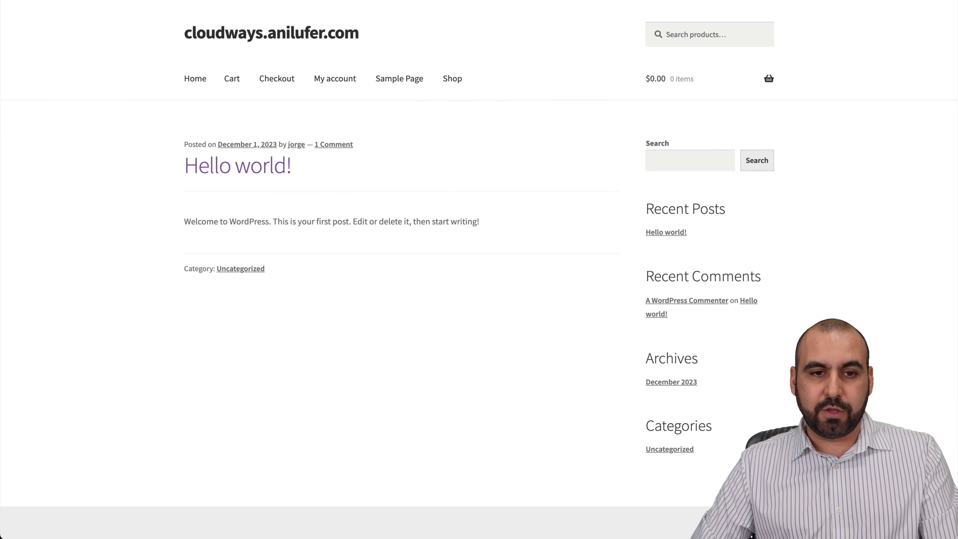
Step: Add wp-admin to the cloudways.anilufer.com address to load the WordPress login page
key(super+l)
text(wp-admin)
key(Return)
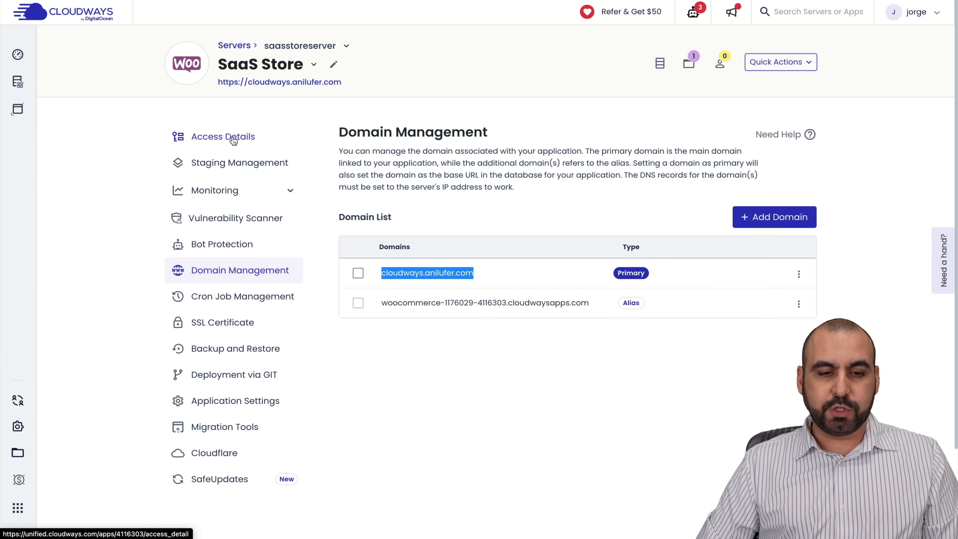
Step: Fill the WordPress login form with the admin username and password from SaaS Store's Access Details
click(233, 141)
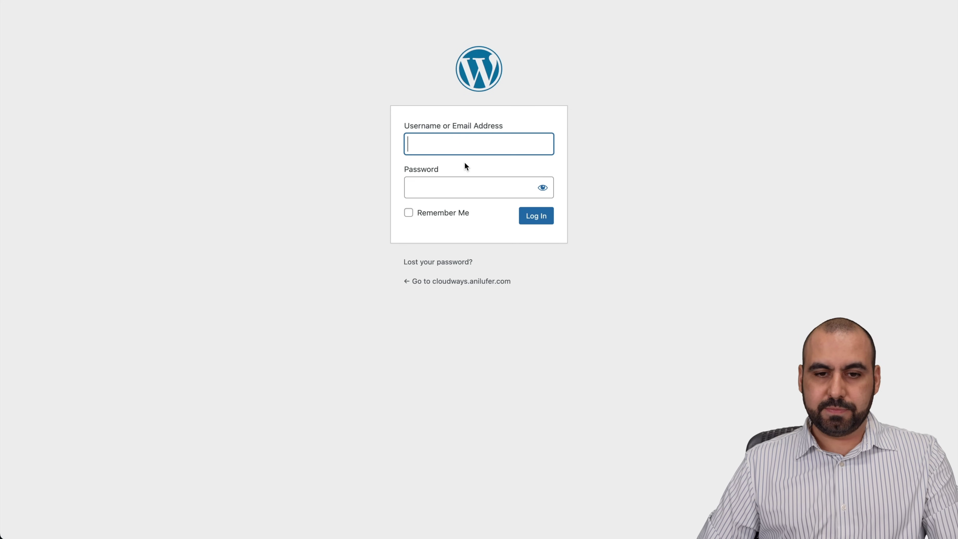
key(super+v)
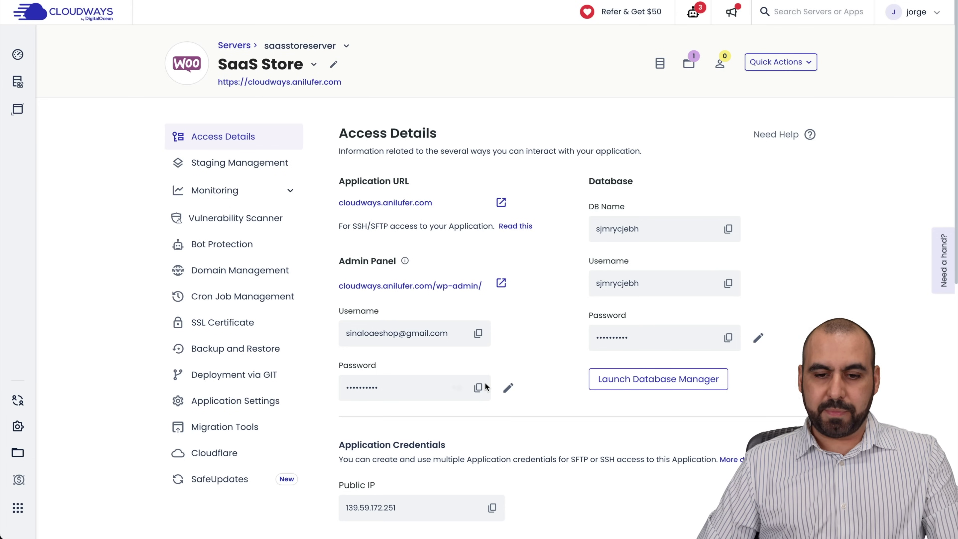
click(484, 387)
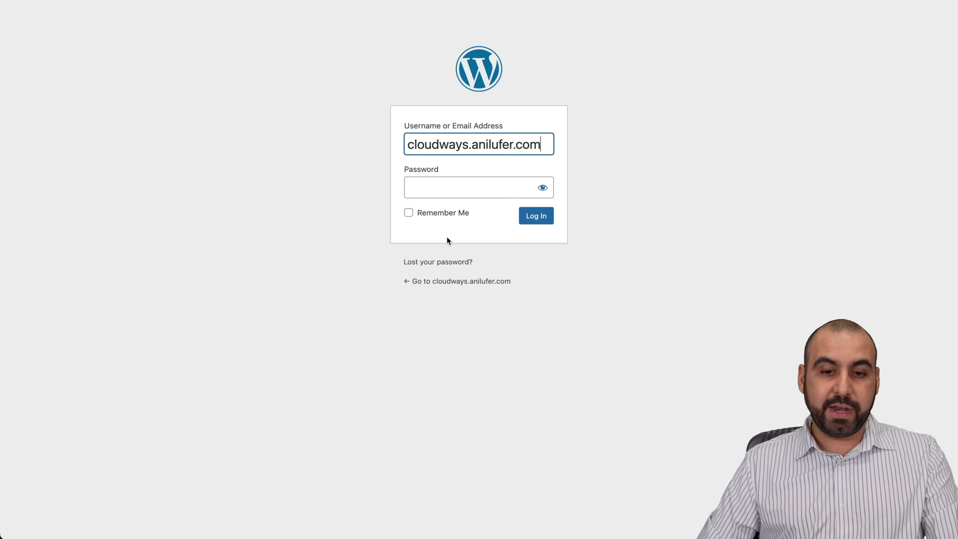
click(479, 189)
key(super+v)
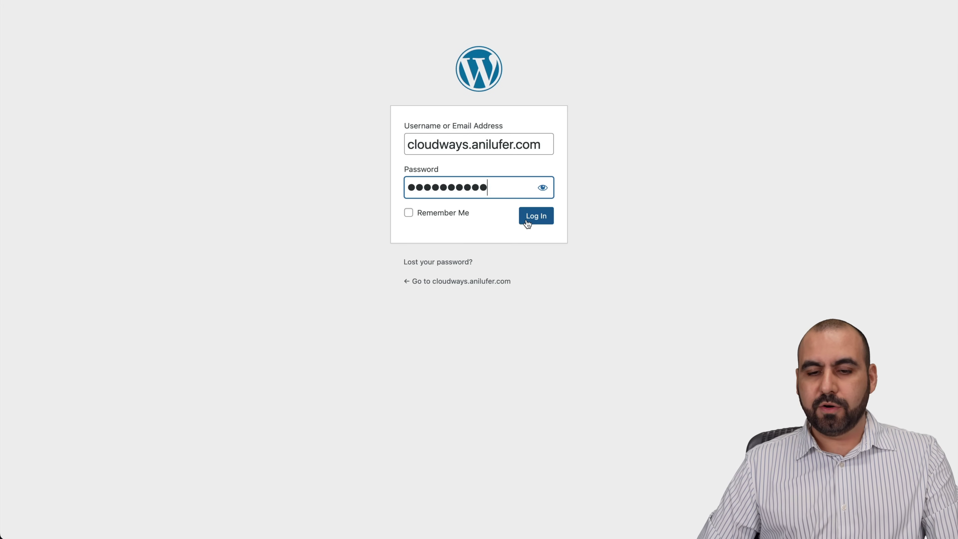
Step: Sign in to wp-admin, then dismiss the password-saving prompt, Object Cache Pro notice and Welcome banner
click(528, 218)
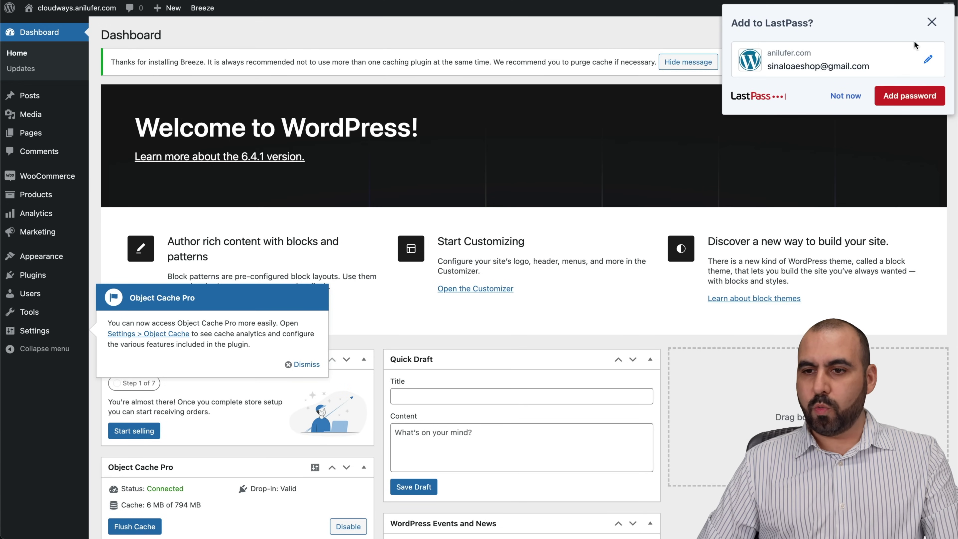
click(932, 23)
click(303, 364)
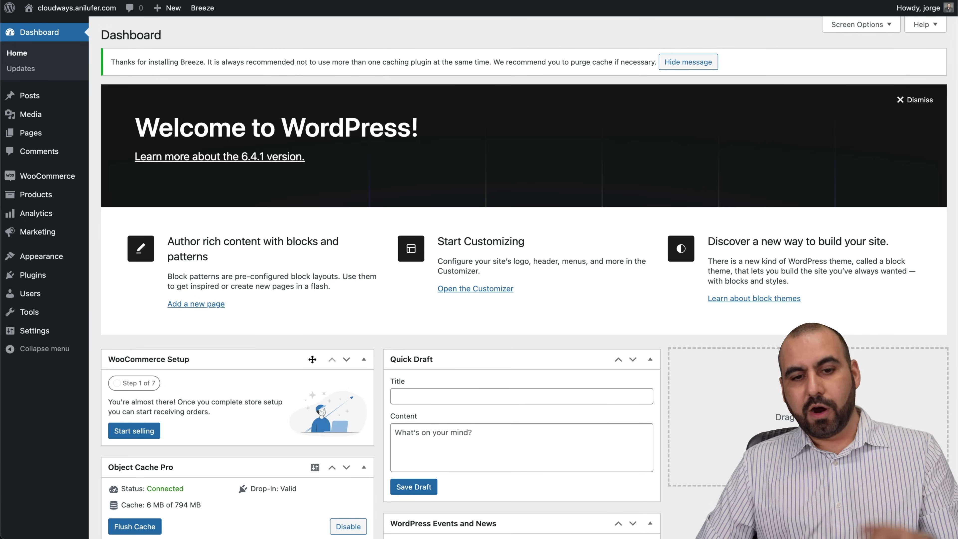
click(911, 101)
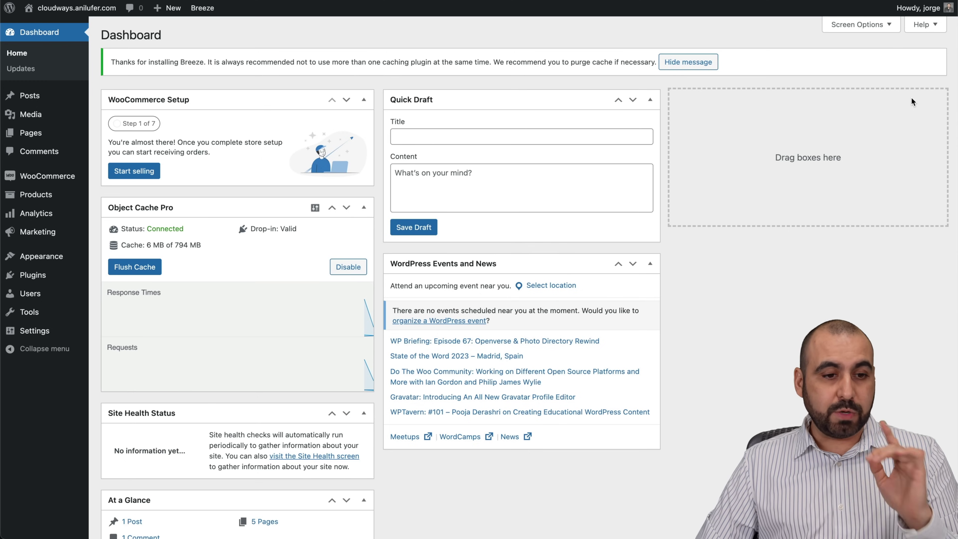
mouse_move(53, 178)
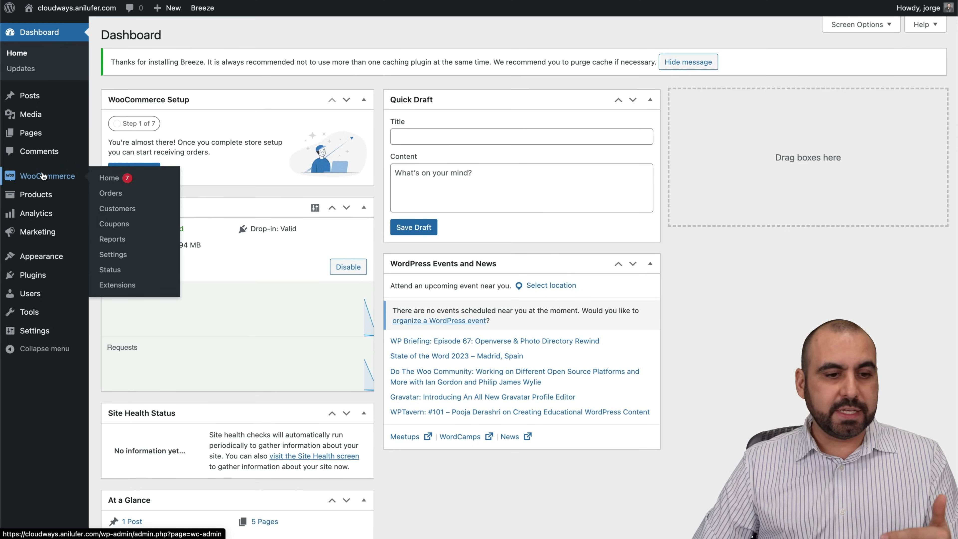
mouse_move(44, 196)
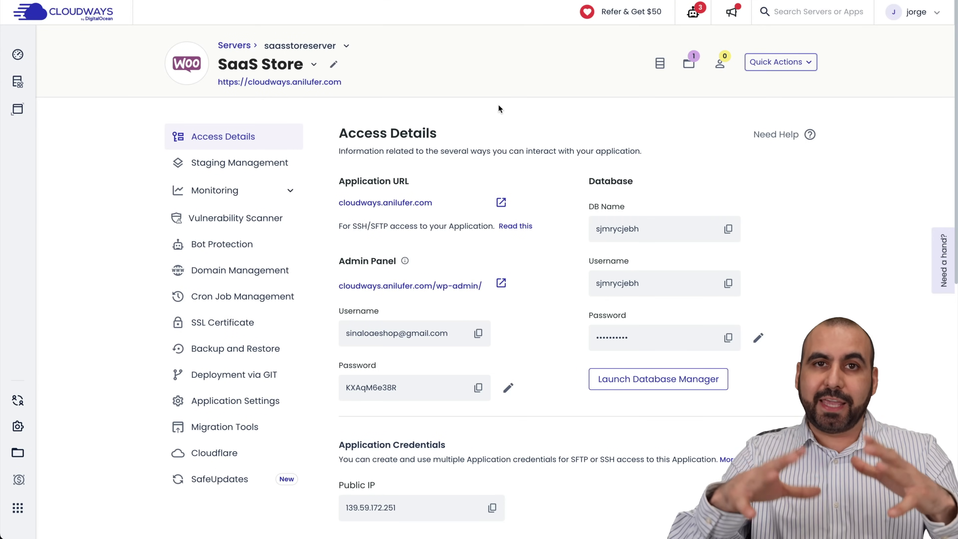
mouse_move(34, 61)
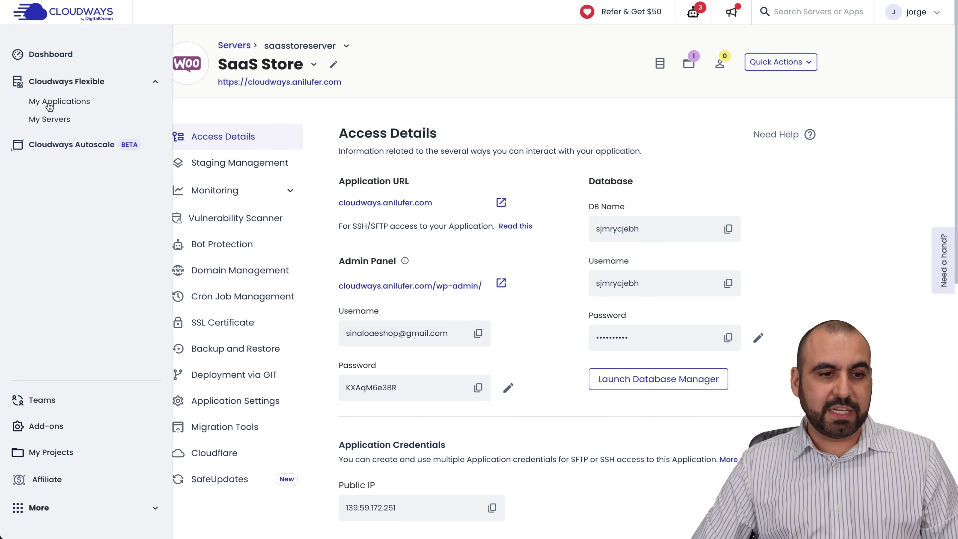